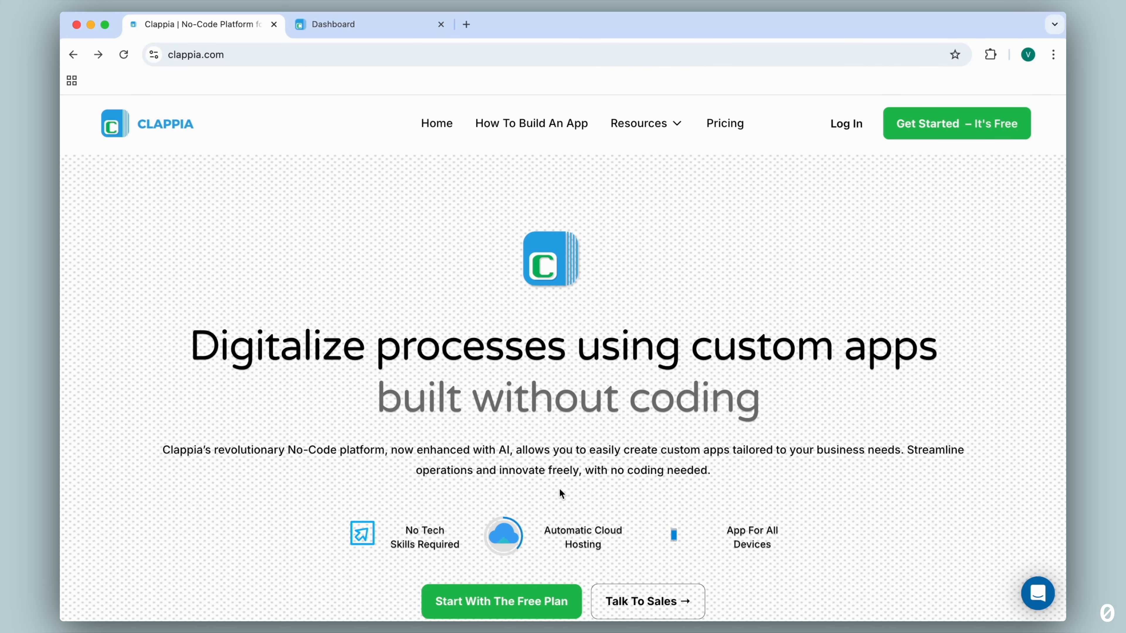
Step: Open the Course Registration app and select Beginner as the course type and INR as the currency
left_click(366, 30)
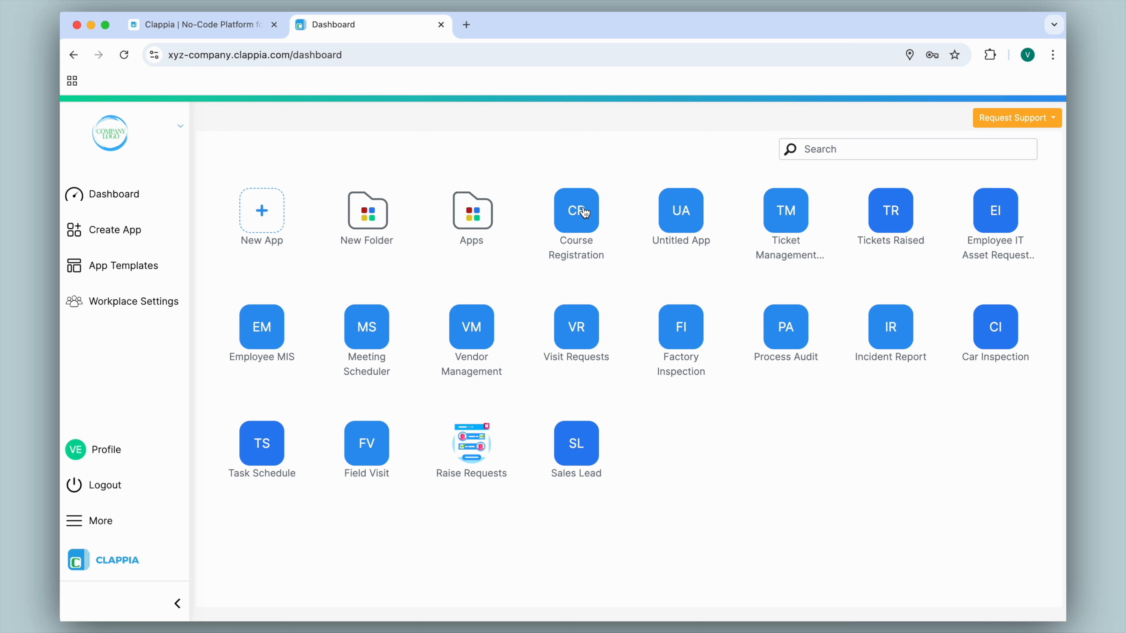
left_click(576, 216)
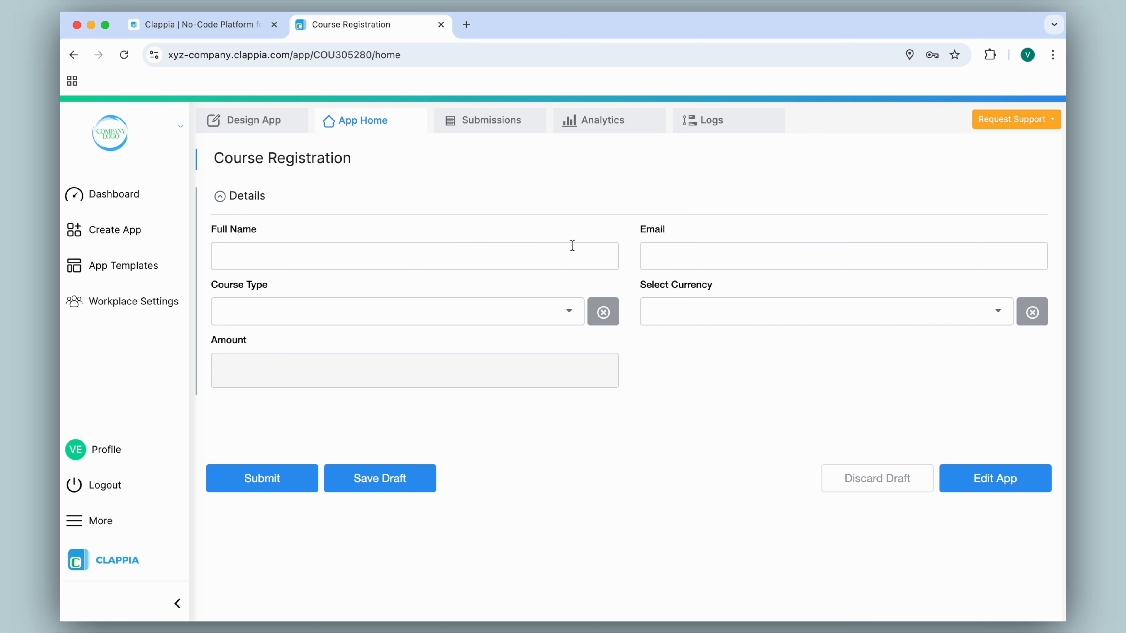
left_click(506, 308)
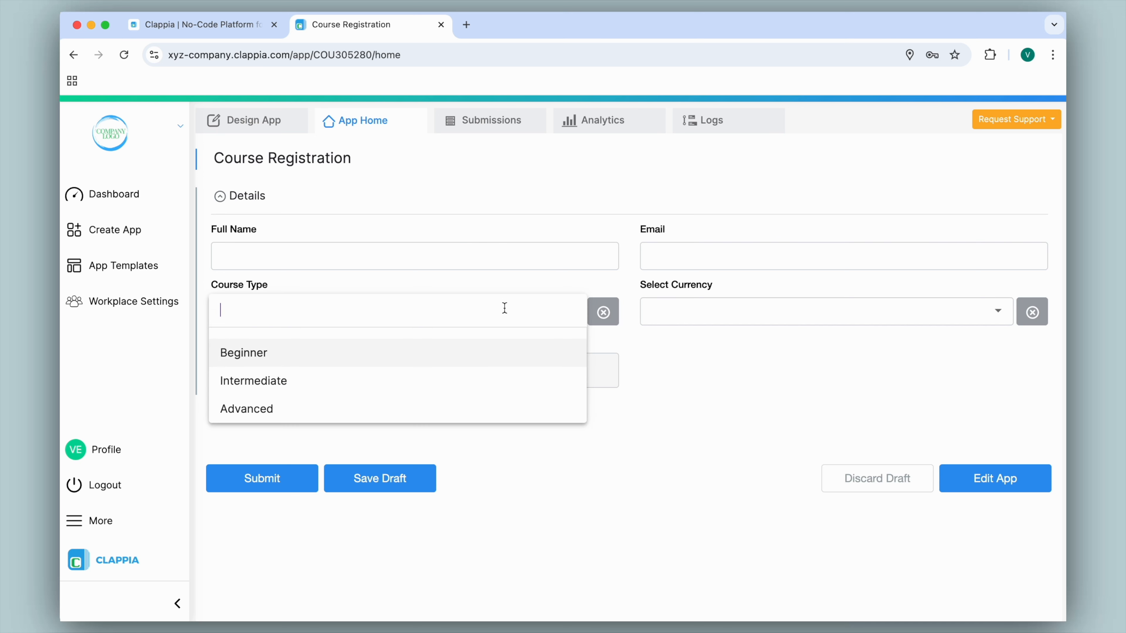
left_click(536, 353)
left_click(711, 311)
left_click(717, 356)
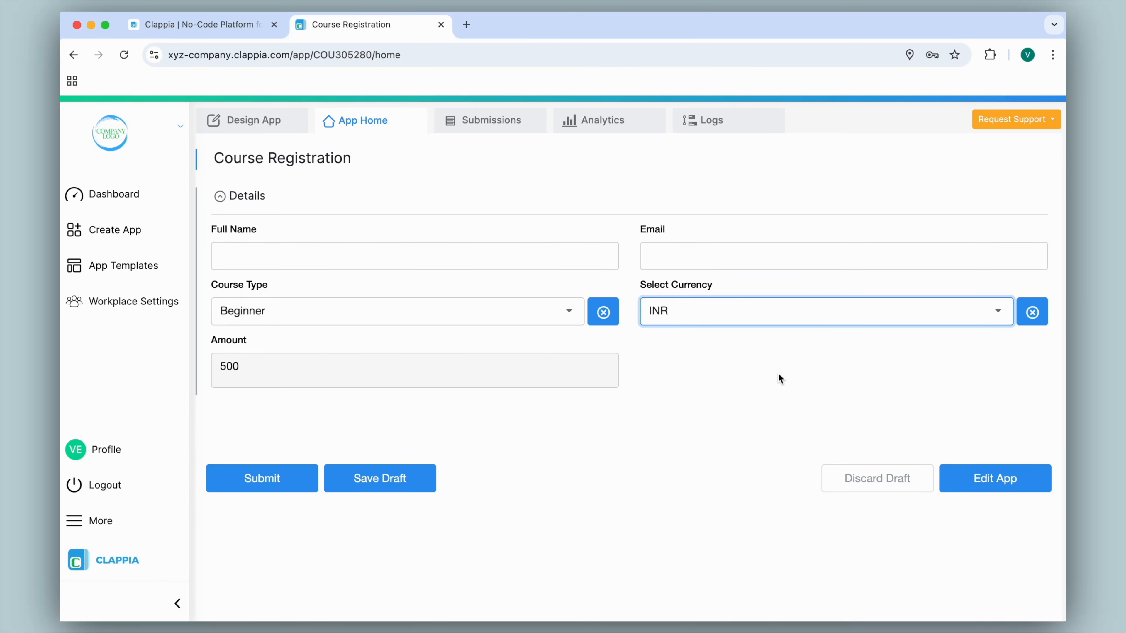
Step: Edit the app's design and add a Payment Gateway field labelled "Click to Pay" in the Details section, with Stripe as its gateway
left_click(289, 130)
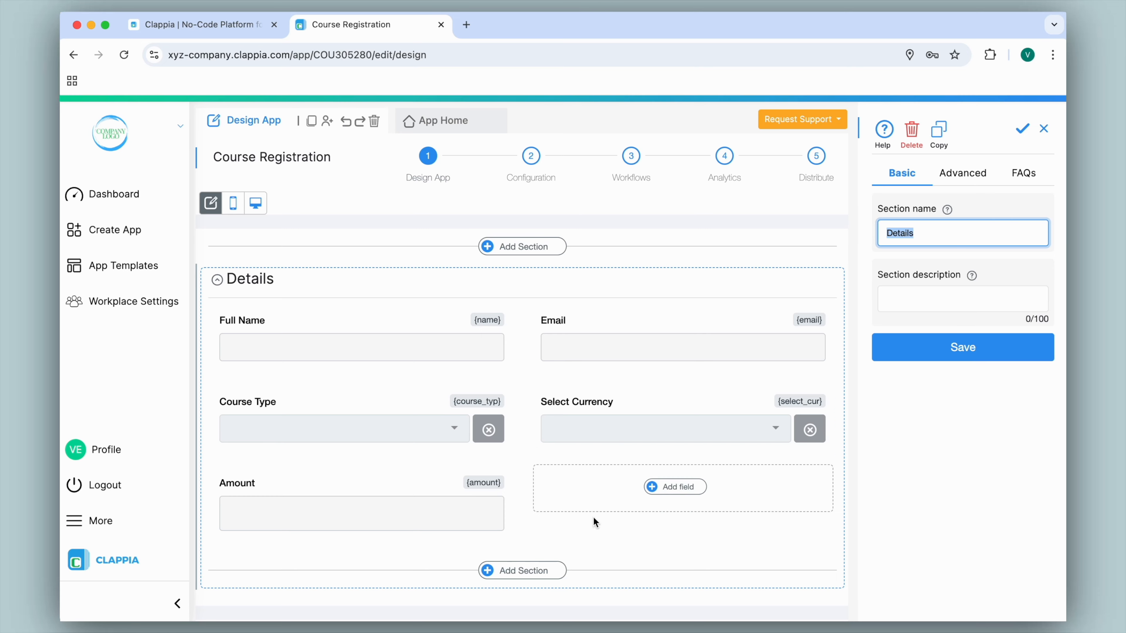
left_click(688, 490)
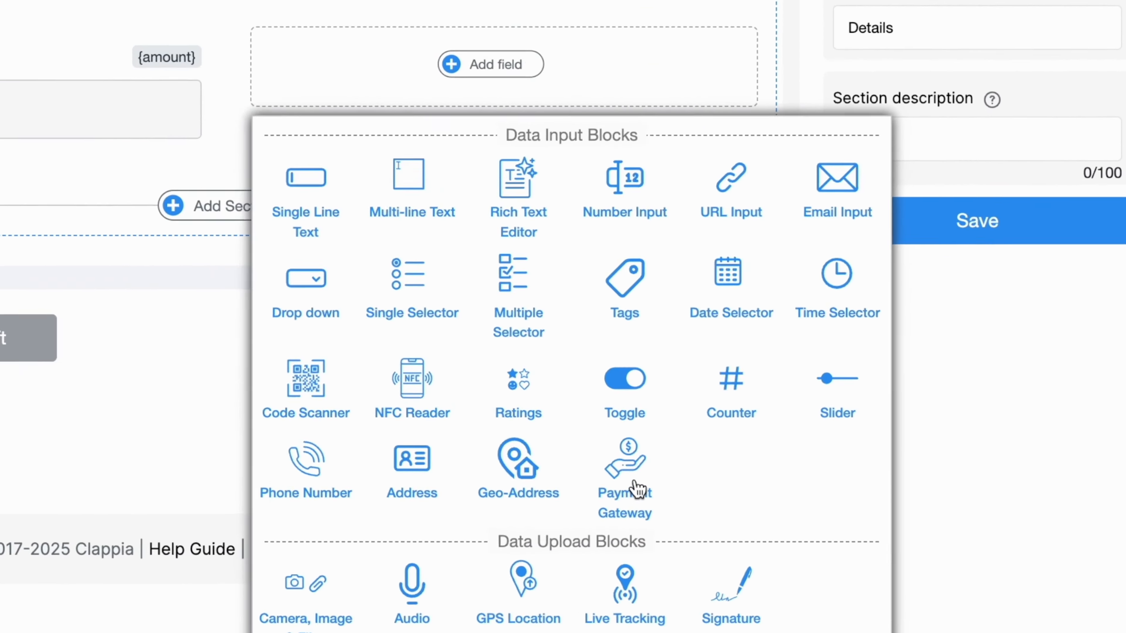
left_click(754, 544)
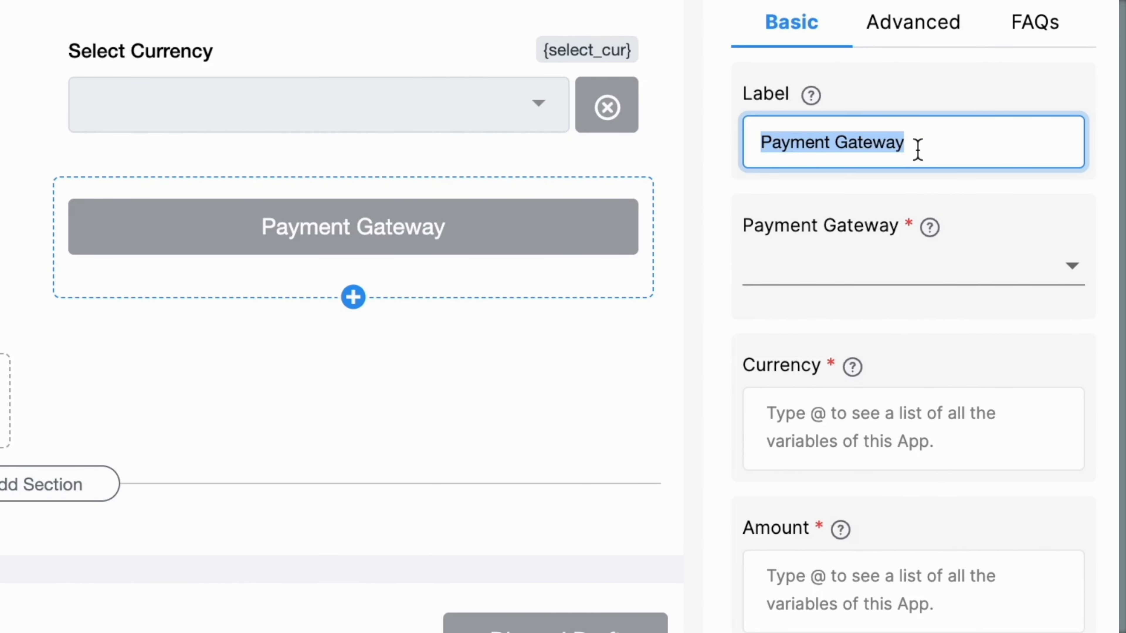
type("Click to Pay")
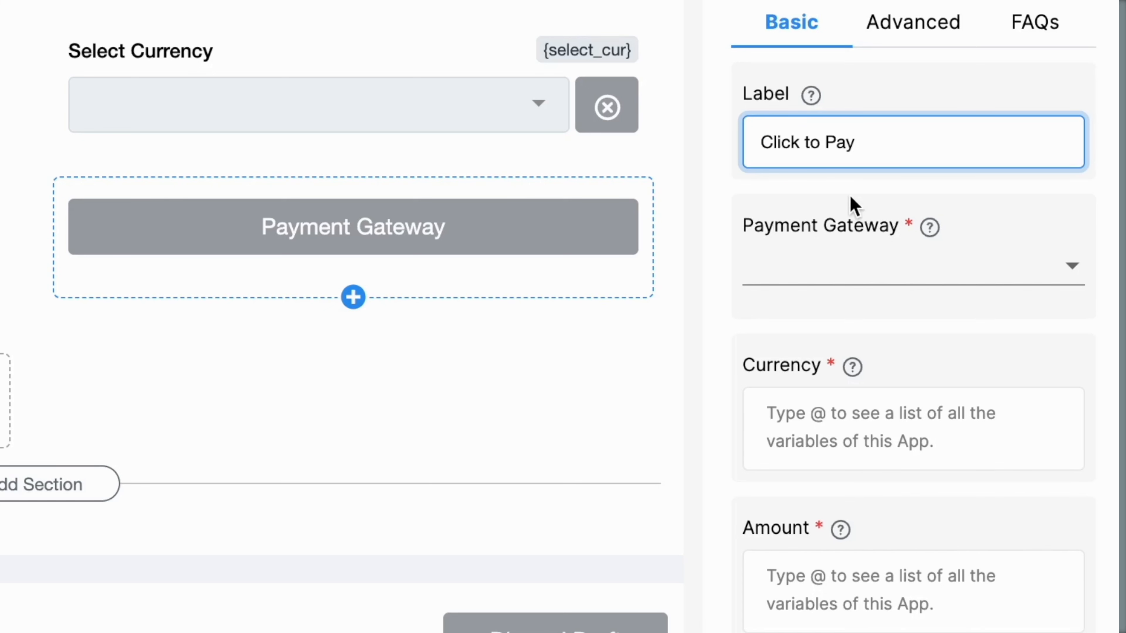
left_click(854, 282)
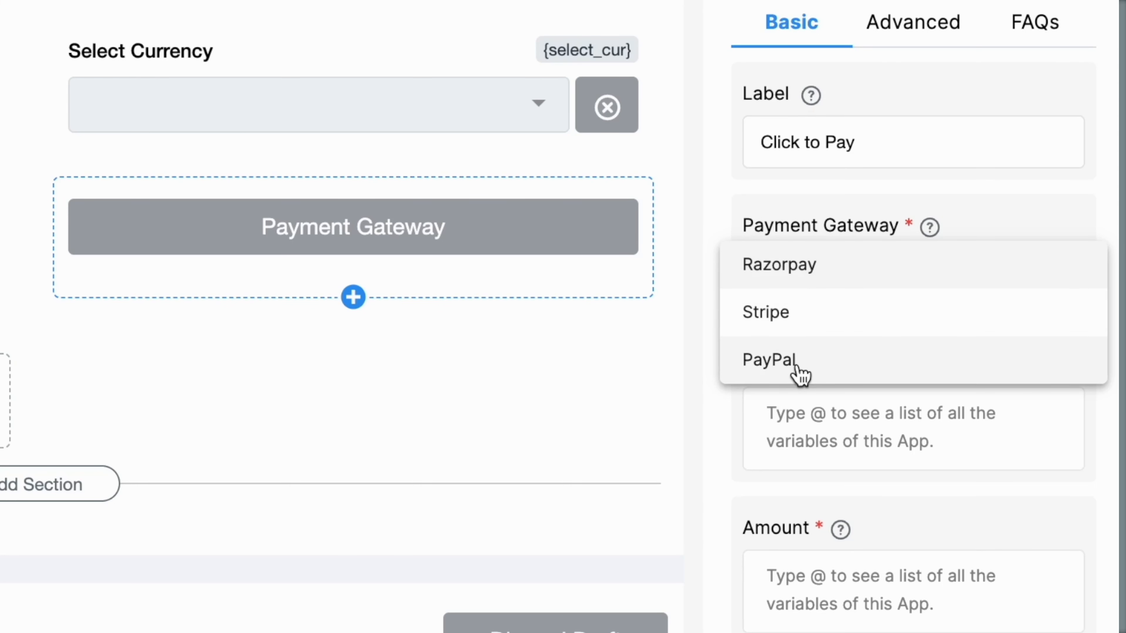
left_click(828, 327)
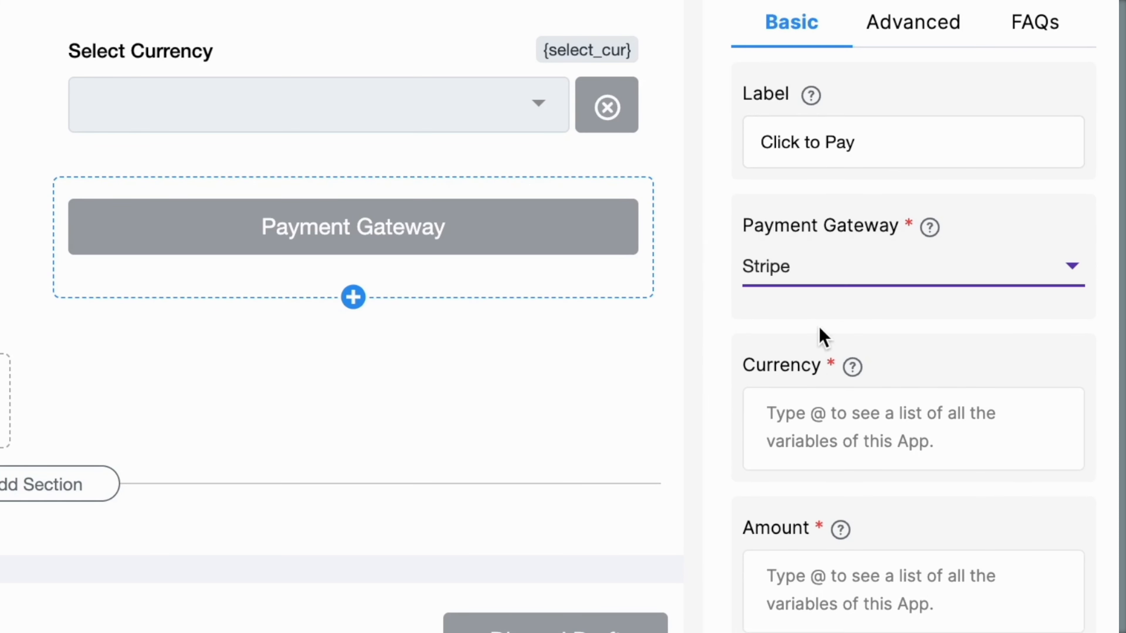
left_click(810, 407)
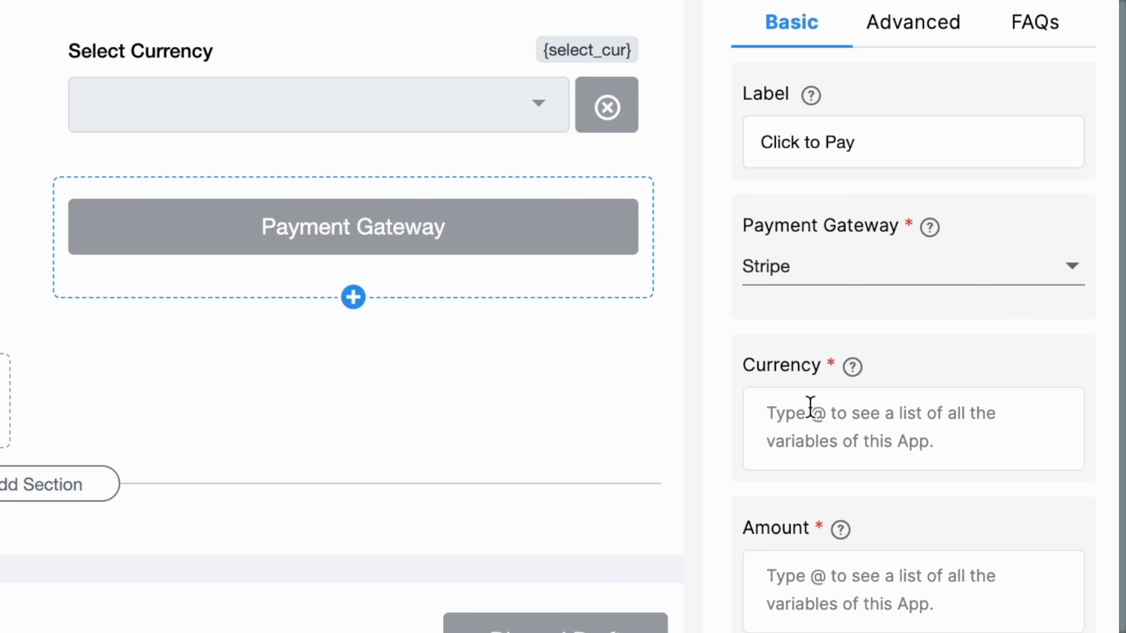
type("\"USD\"")
key("super+a")
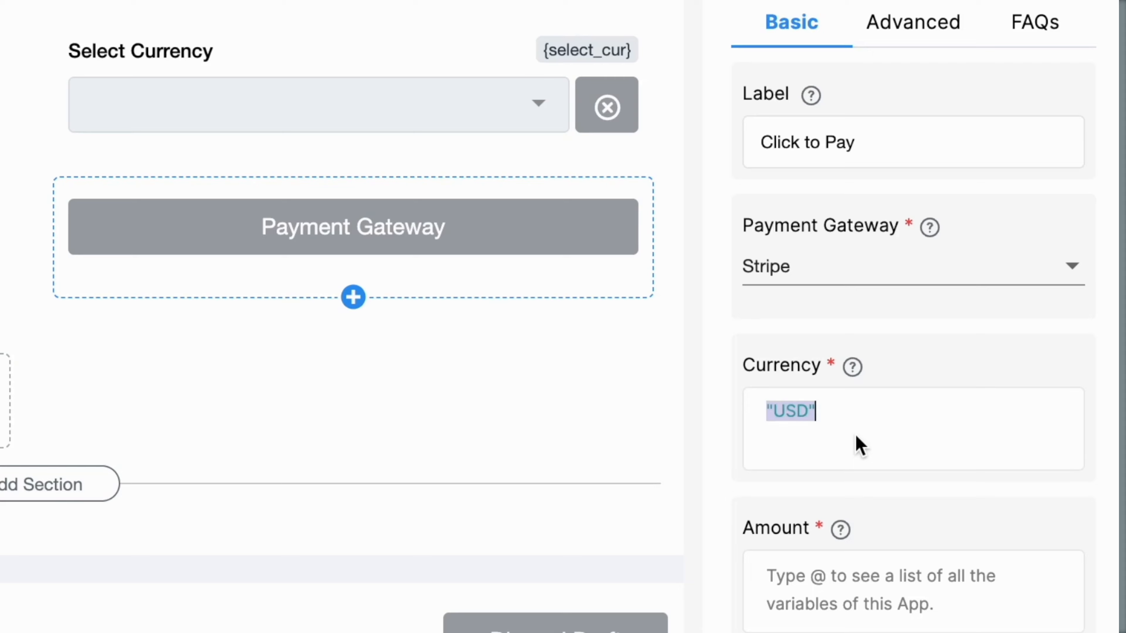
key("BackSpace")
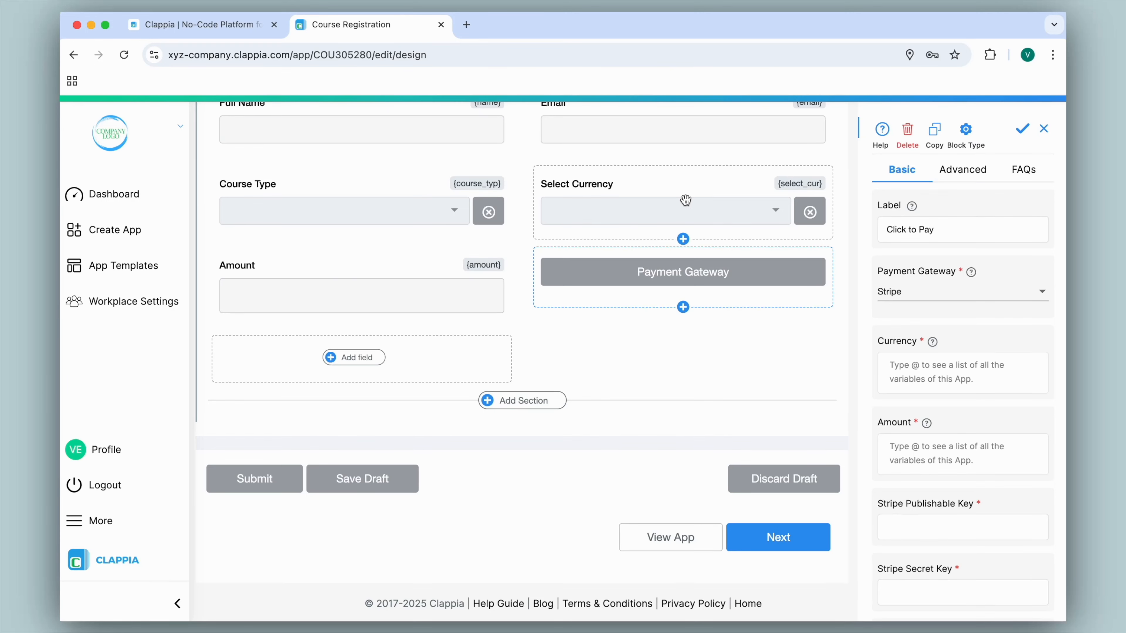
Step: Examine the Select Currency field's options in a duplicate tab, both in the design and in the live form
right_click(352, 26)
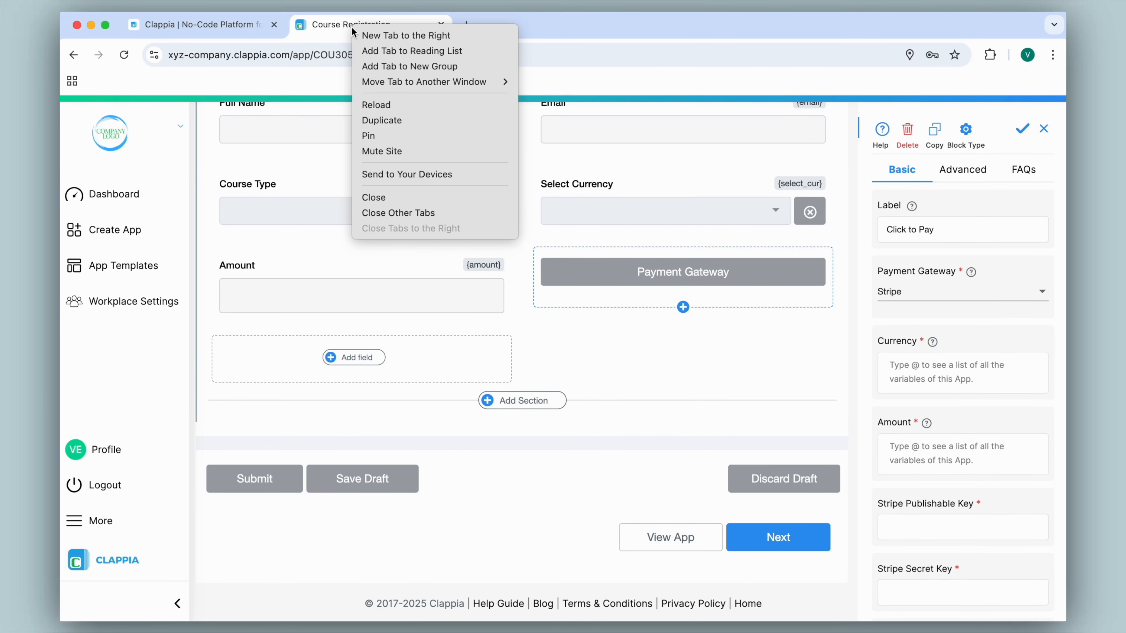
left_click(381, 114)
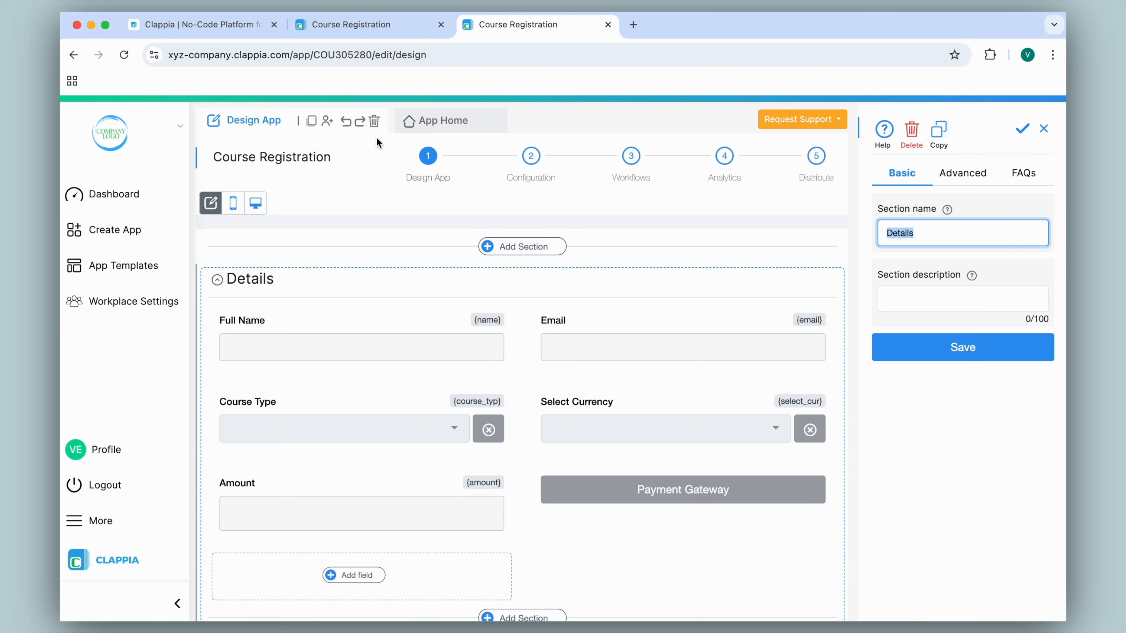
left_click(647, 429)
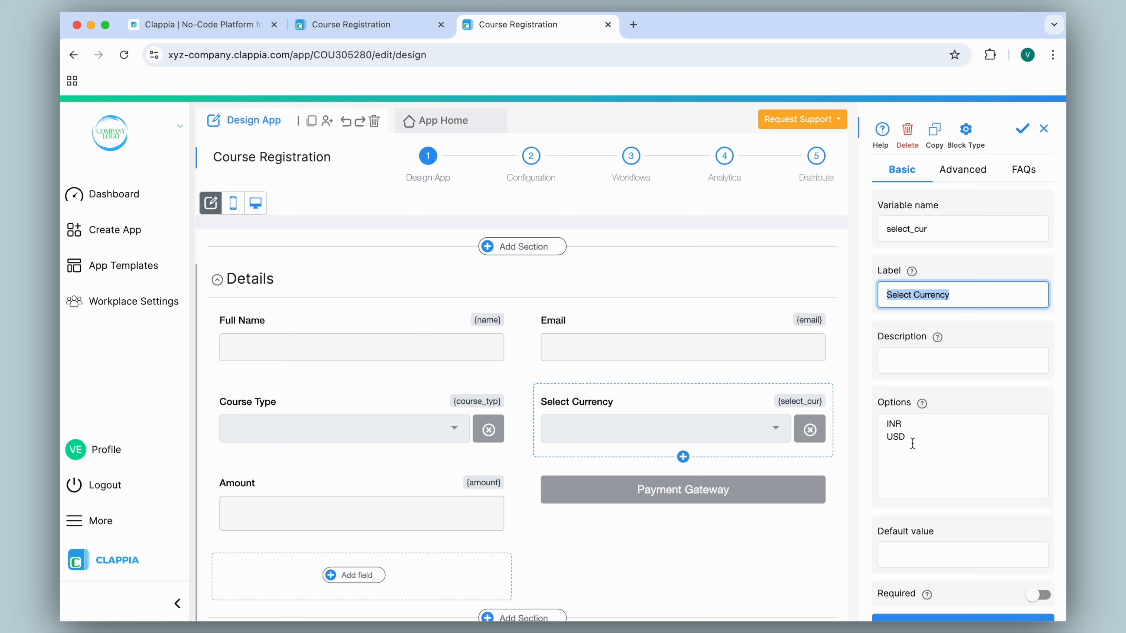
left_click(452, 121)
left_click(717, 315)
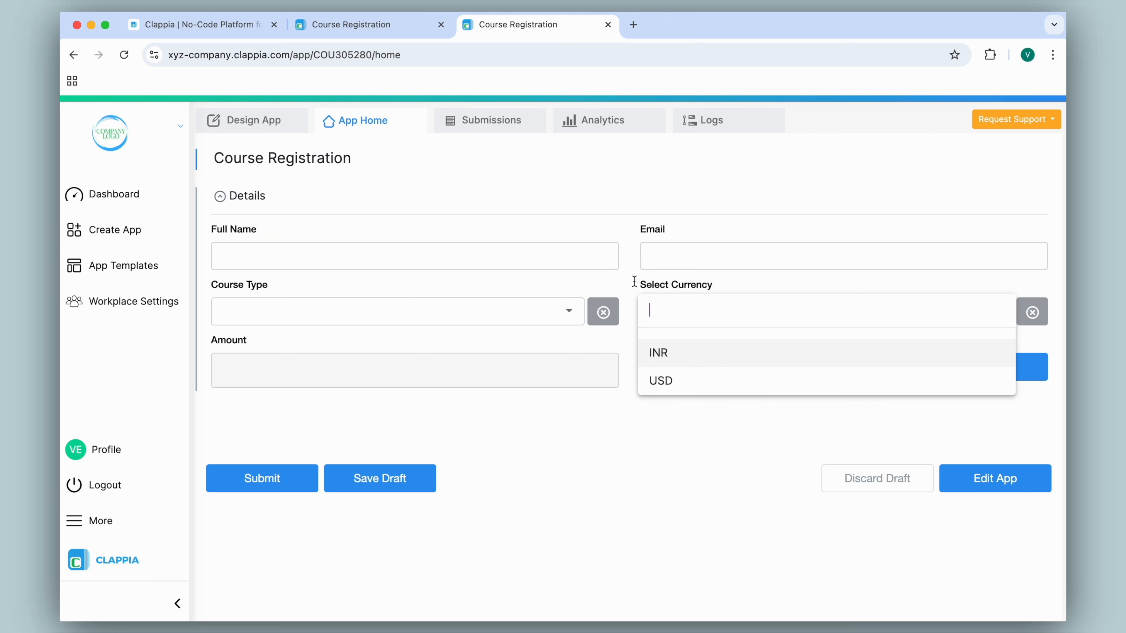
left_click(607, 25)
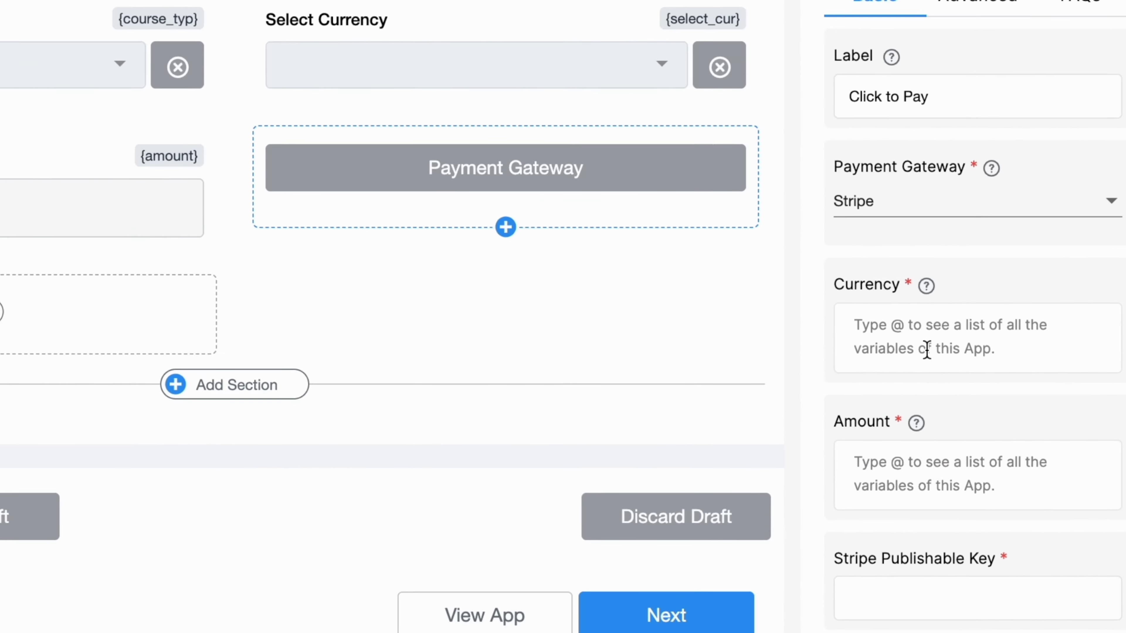
Step: Link the payment field's Currency to the {select_cur} variable and its Amount to the {amount} variable
type("@")
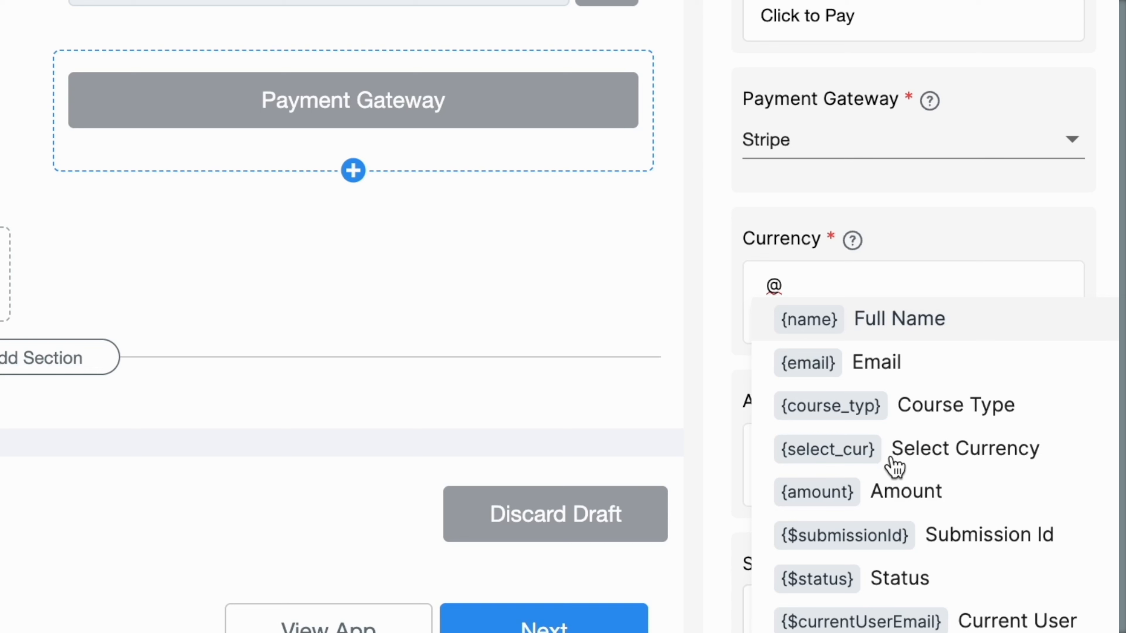
left_click(989, 448)
left_click(826, 466)
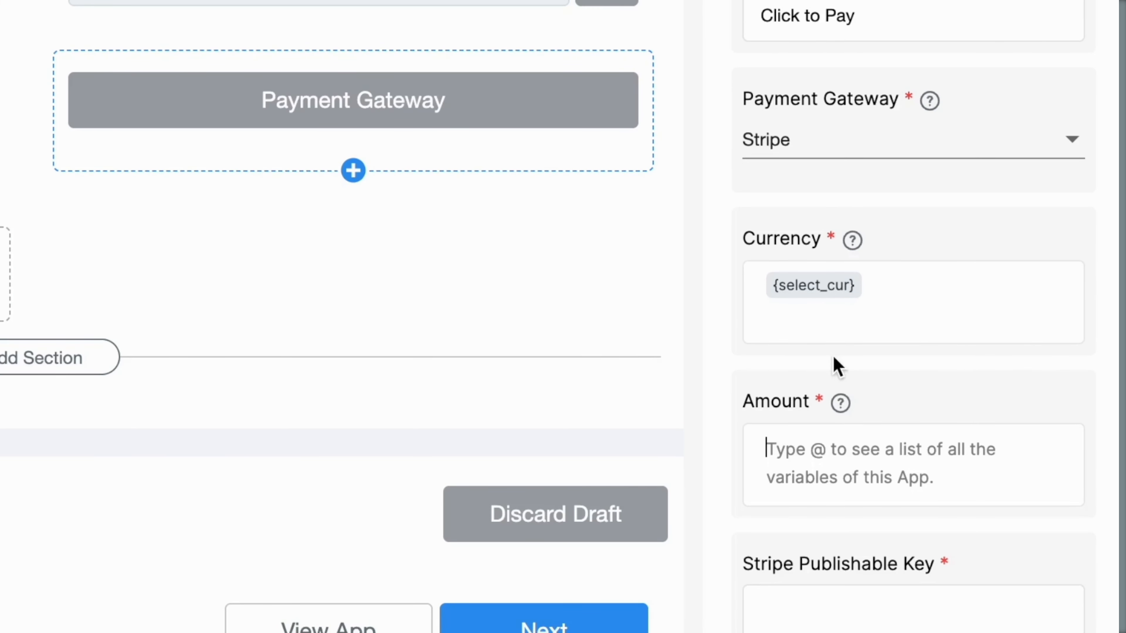
type("@")
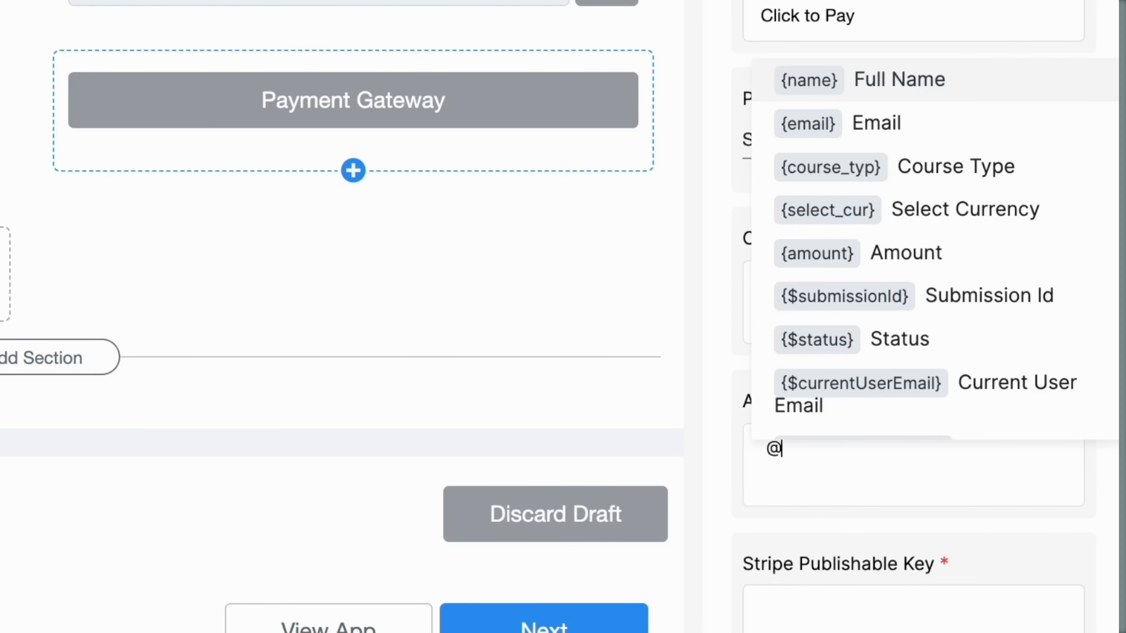
left_click(858, 277)
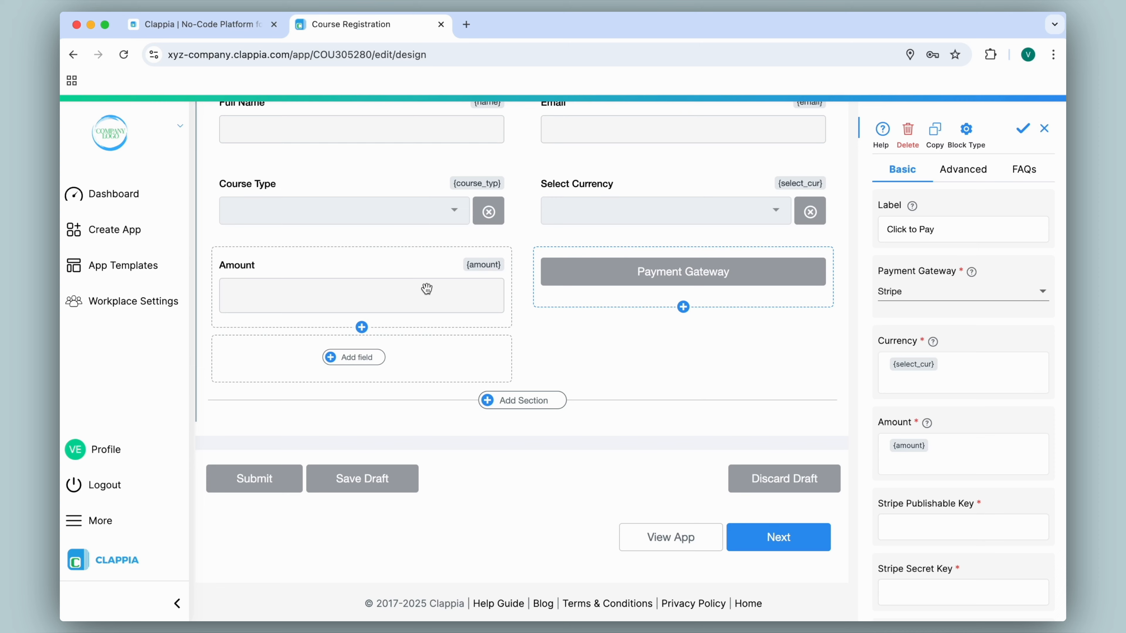
Step: Copy the publishable and secret API keys from the Stripe dashboard into the payment field's settings and save them
scroll(963, 447, "down", 2)
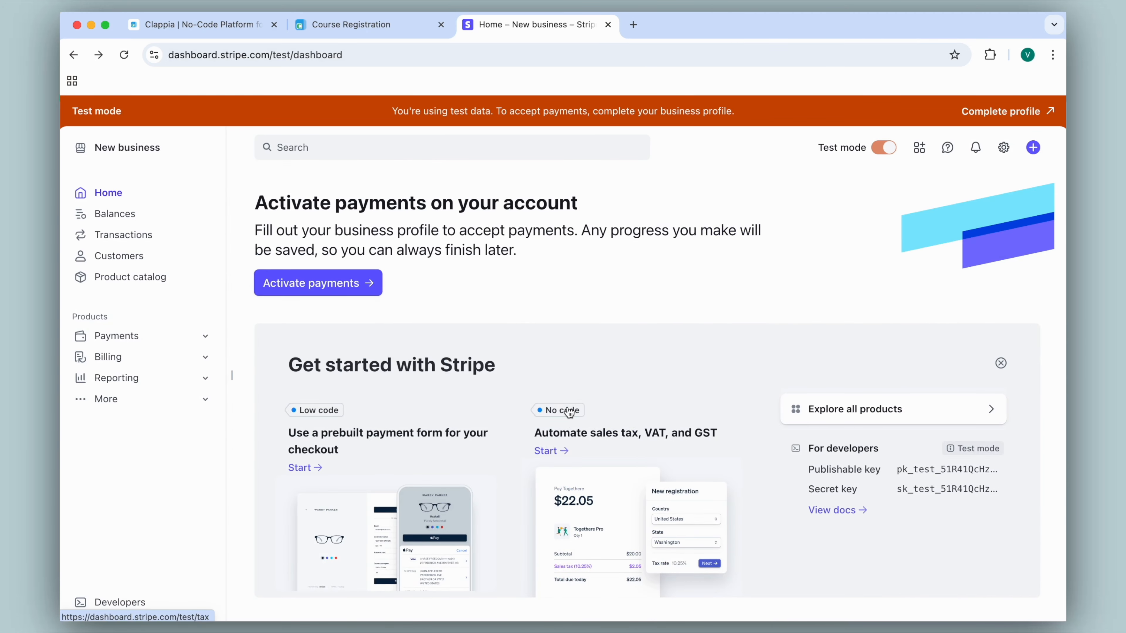
mouse_move(144, 601)
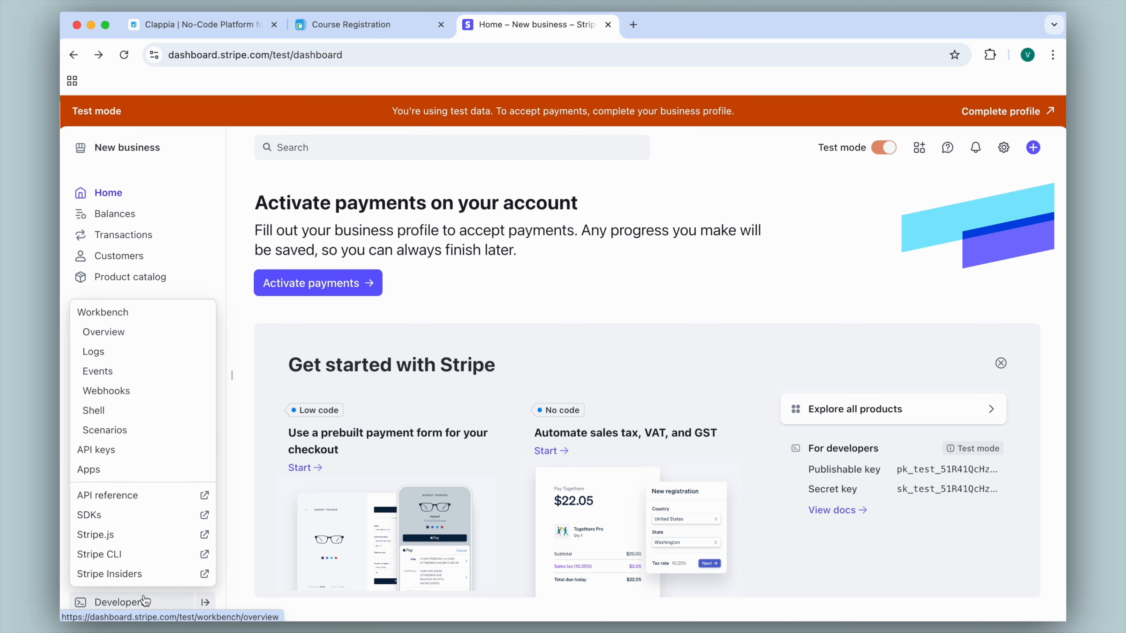
left_click(95, 450)
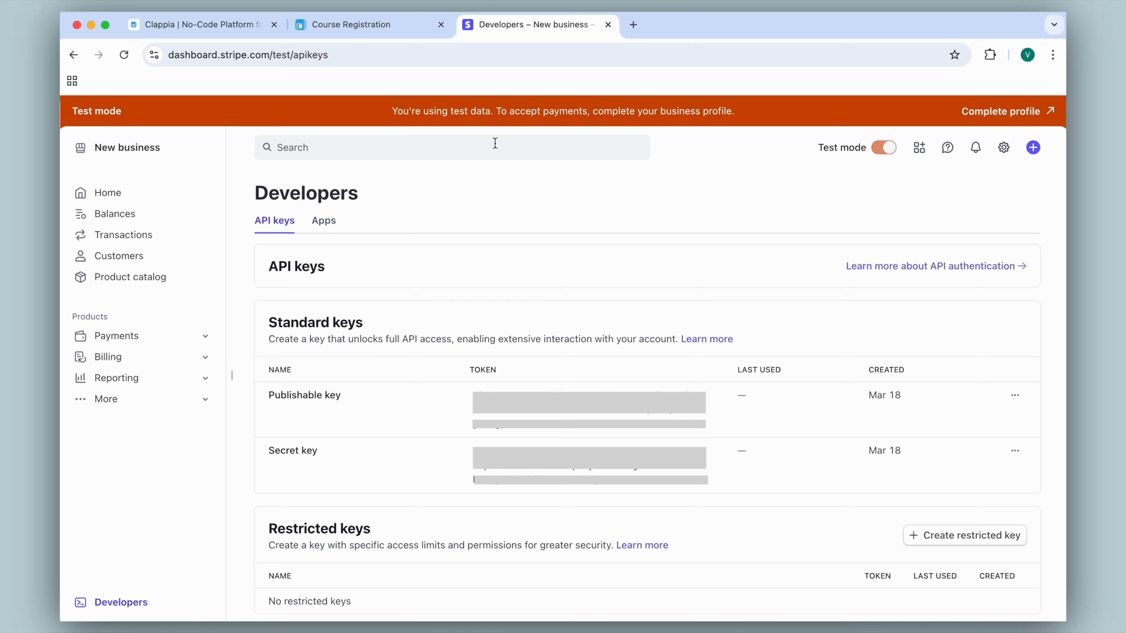
left_click(608, 24)
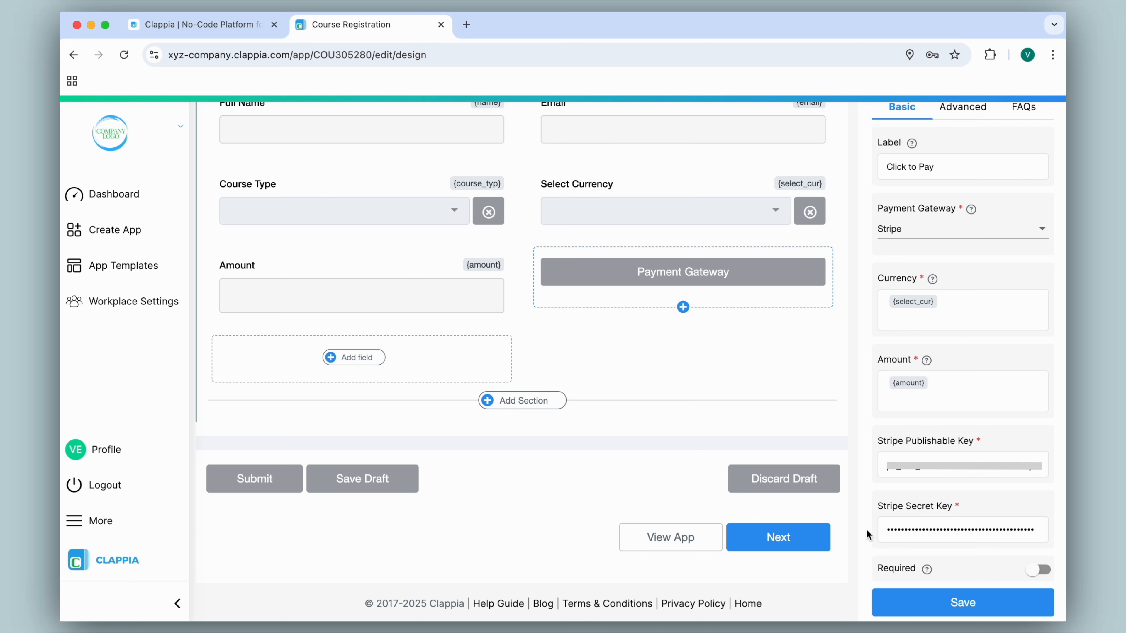
left_click(963, 603)
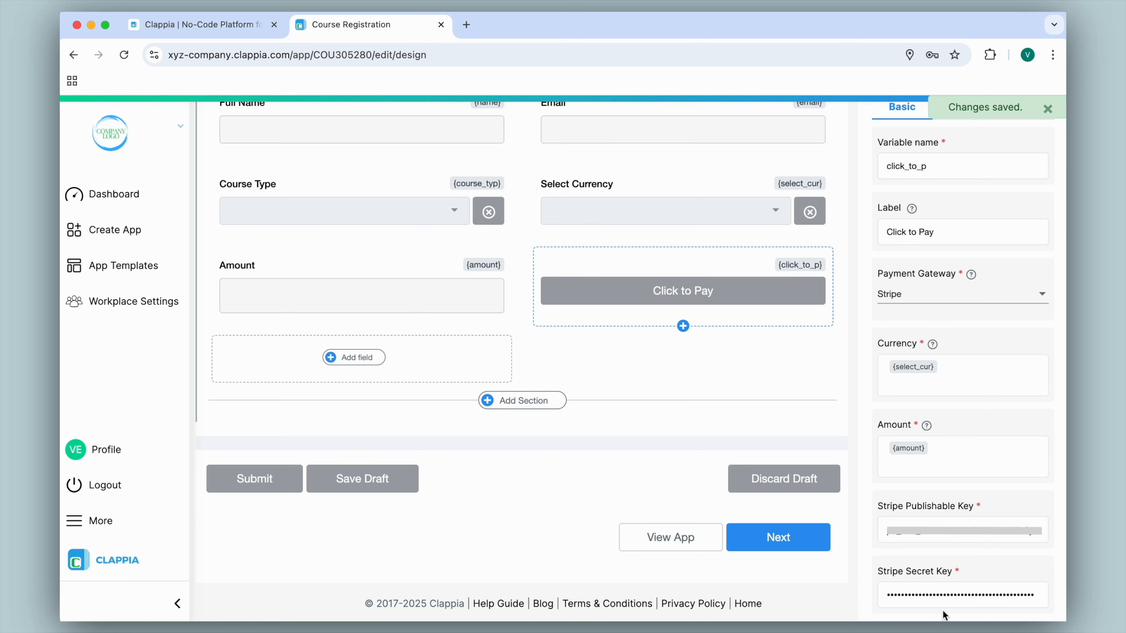
Step: Go to the live Course Registration form and try to pay with no amount filled in
scroll(529, 375, "up", 5)
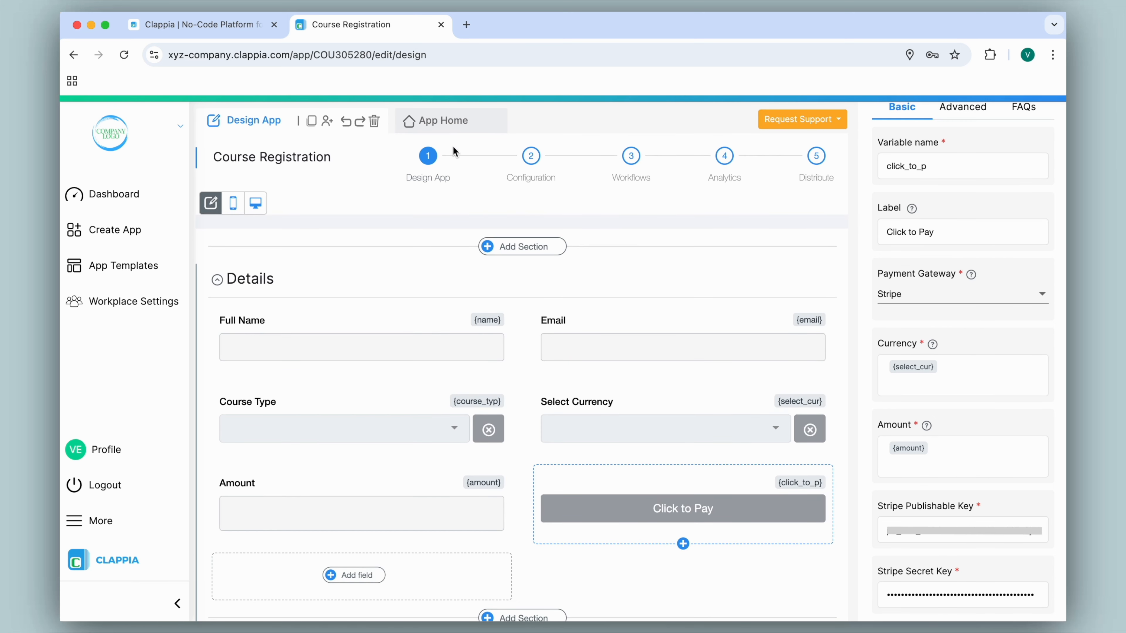
left_click(453, 120)
left_click(796, 372)
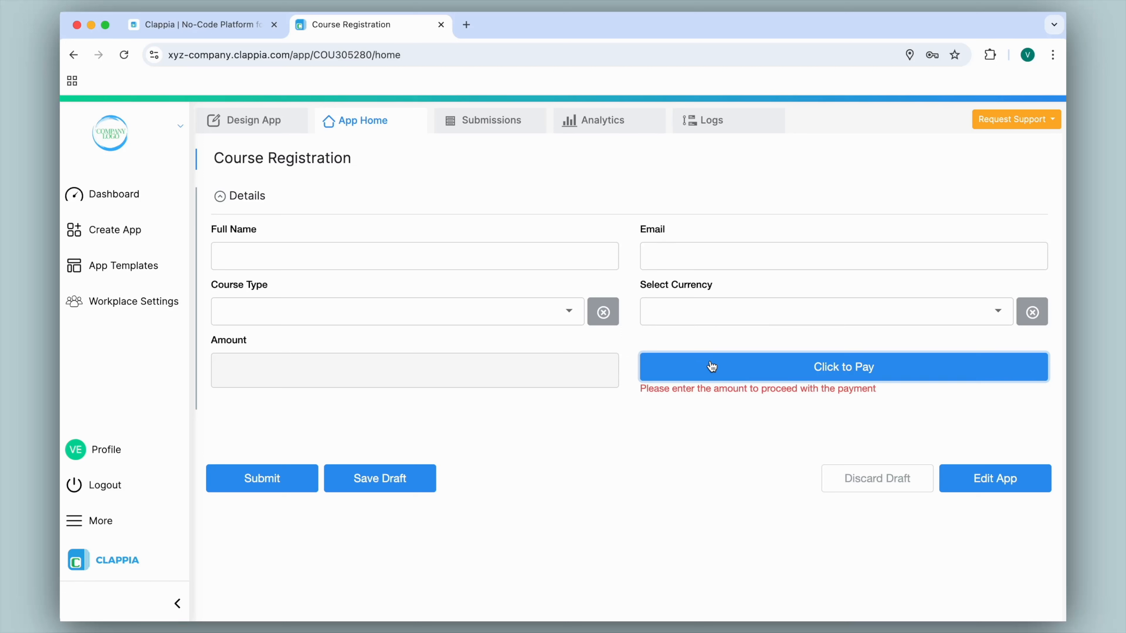
Step: Select the Beginner course type and INR currency in the live form, and start the Click to Pay payment
left_click(548, 310)
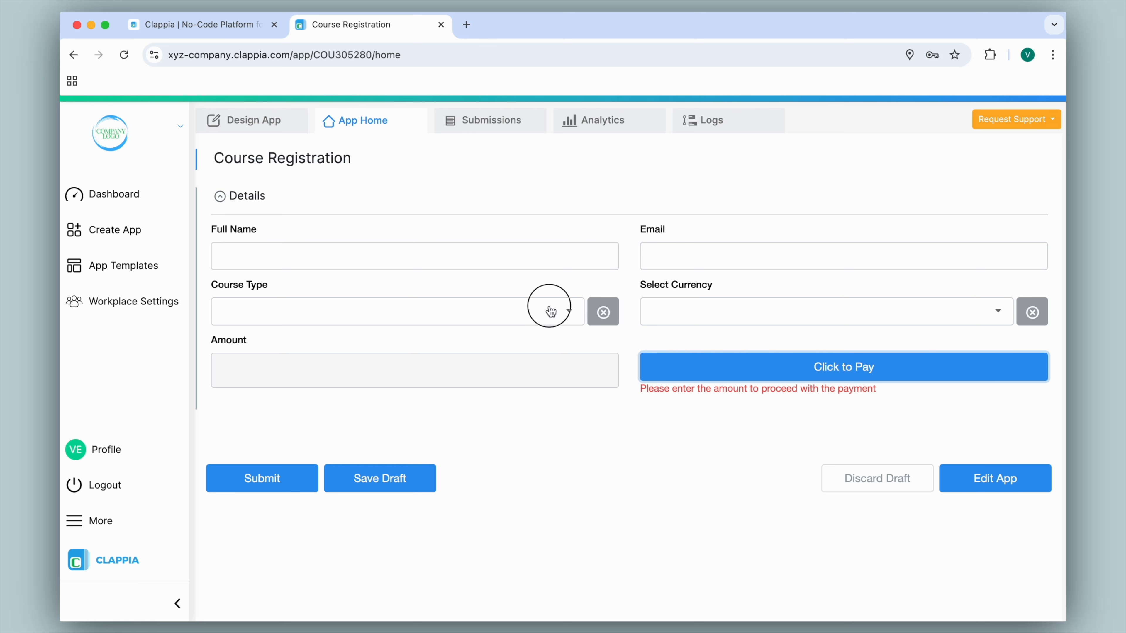
left_click(528, 350)
left_click(658, 321)
left_click(670, 355)
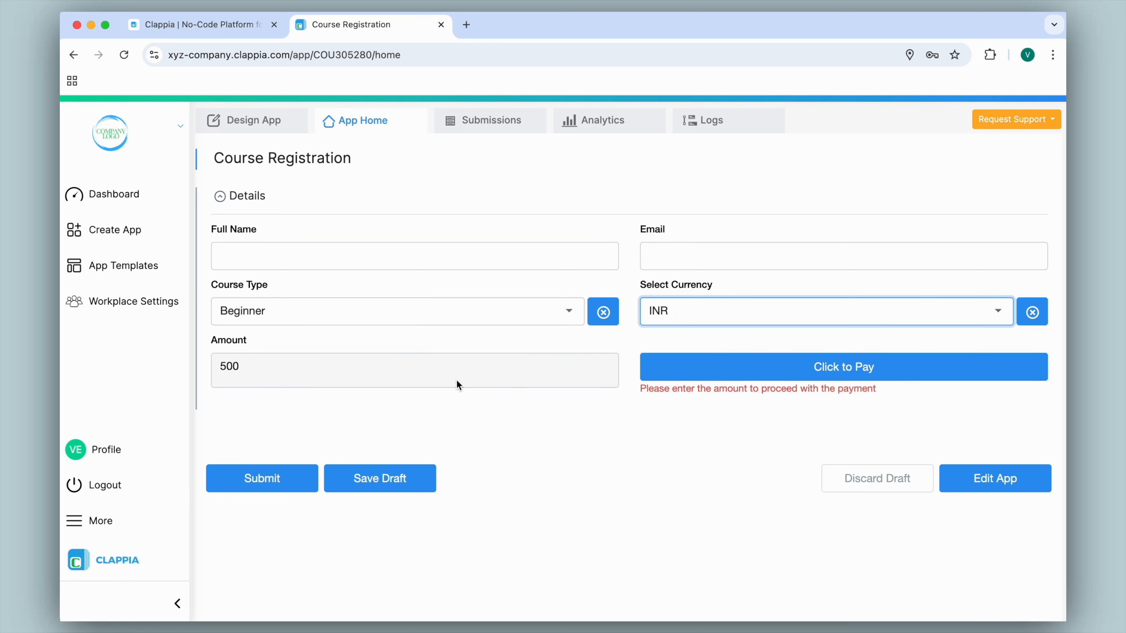
left_click(724, 380)
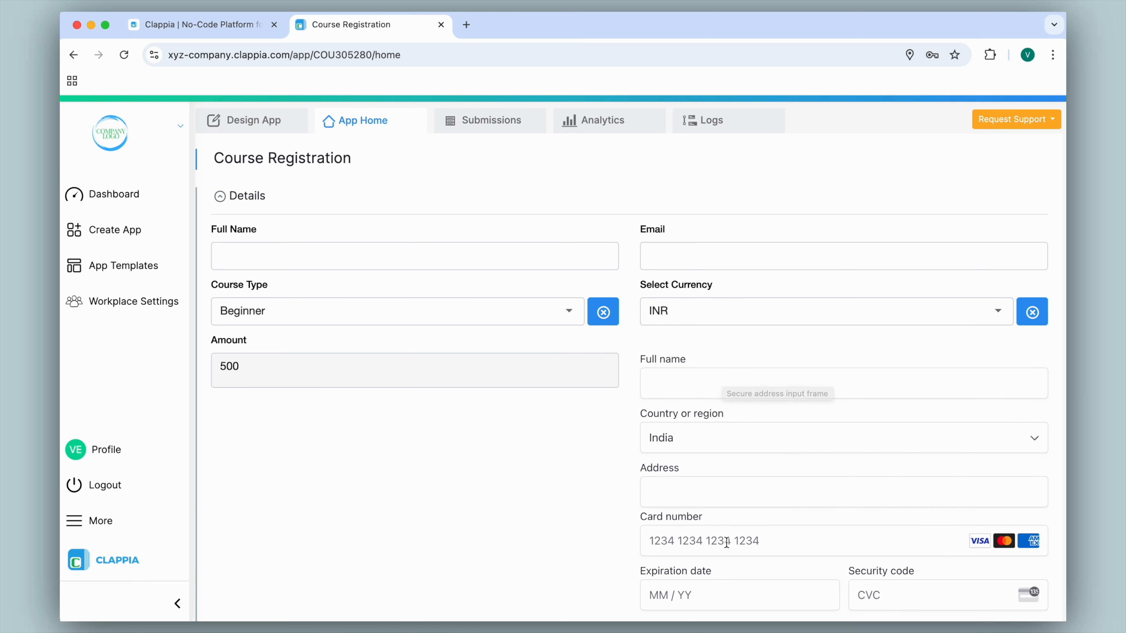
Step: Enter the payer's full name and the first address line in the payment form
left_click(709, 384)
type("Jane")
scroll(709, 443, "down", 4)
left_click(709, 340)
type("Bangalore")
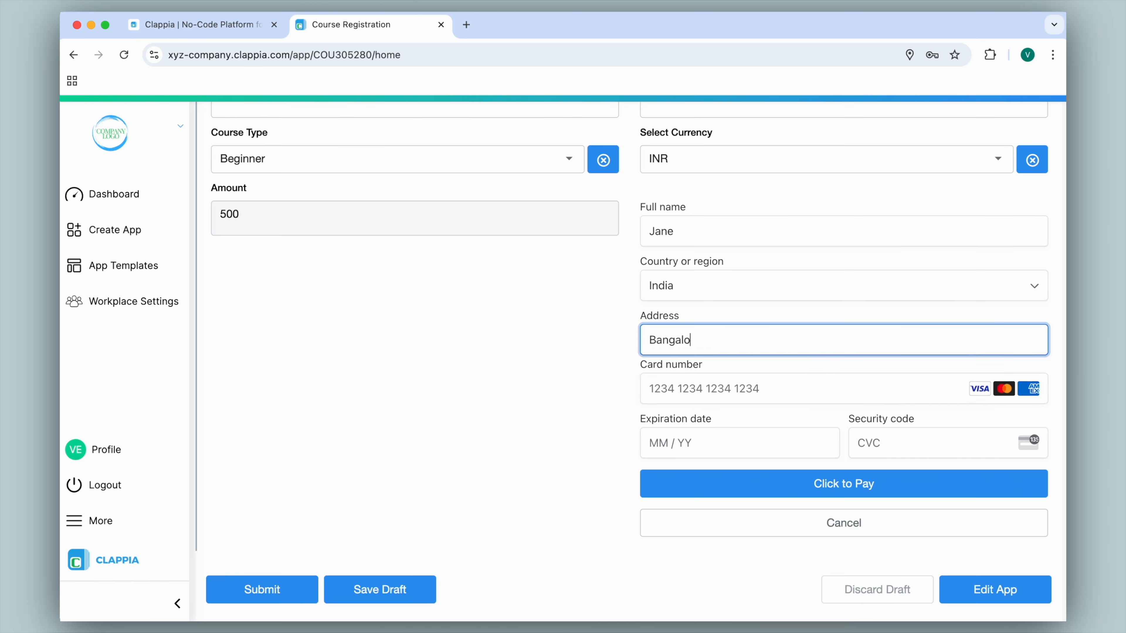
left_click(612, 360)
Step: Fill in the billing city, postal code, state, card number, expiration date and security code, and submit the payment
left_click(737, 448)
type("Bangalore")
key("Tab")
type("5")
type("60090")
key("Tab")
key("k")
scroll(603, 502, "down", 3)
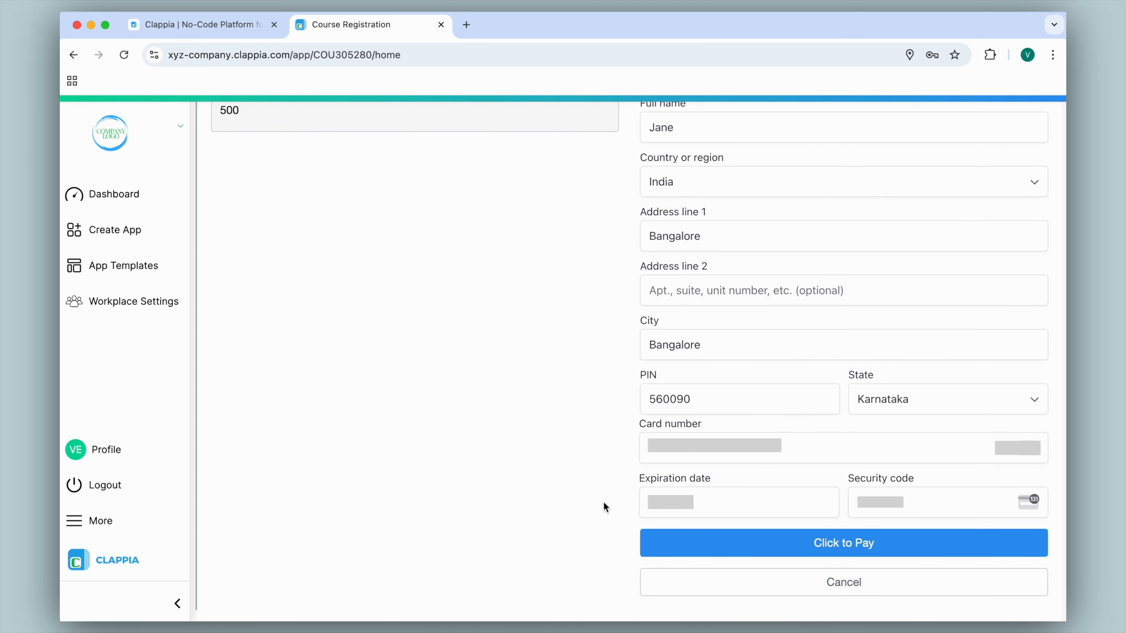
left_click(822, 540)
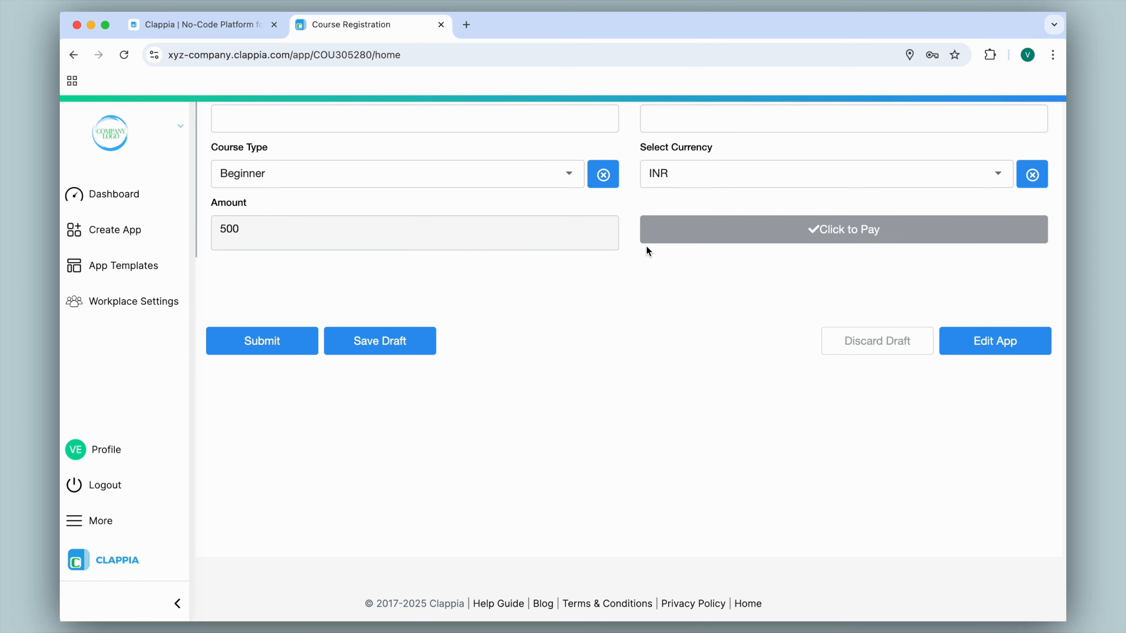
left_click(265, 342)
scroll(584, 293, "up", 3)
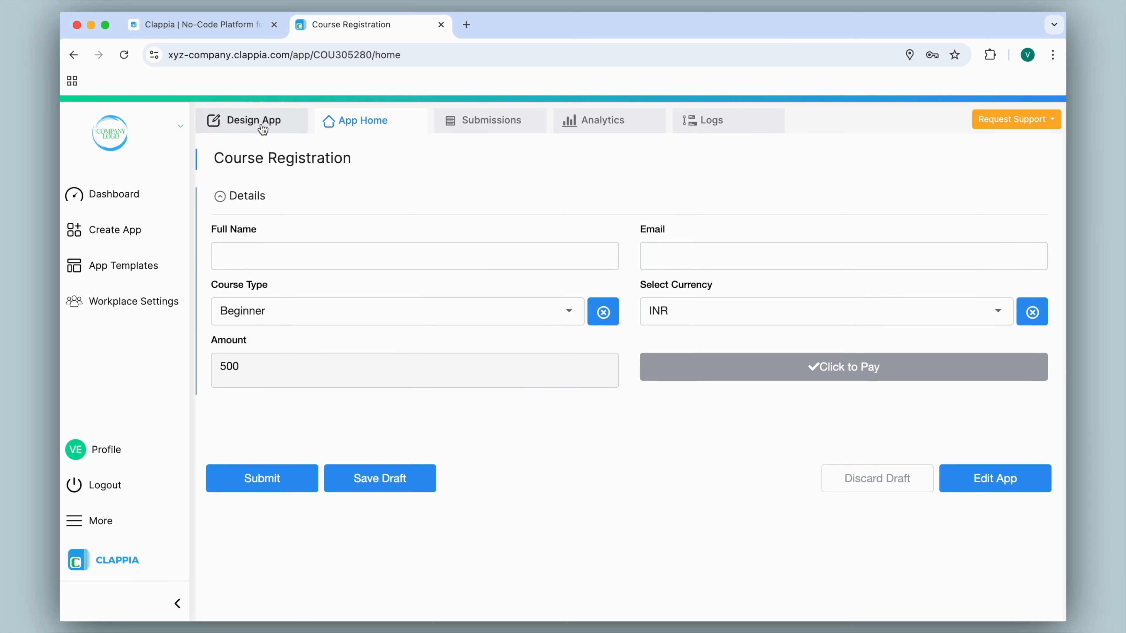
Step: Return to the app's design, make the Click to Pay field required and save the change
left_click(263, 129)
scroll(964, 325, "down", 3)
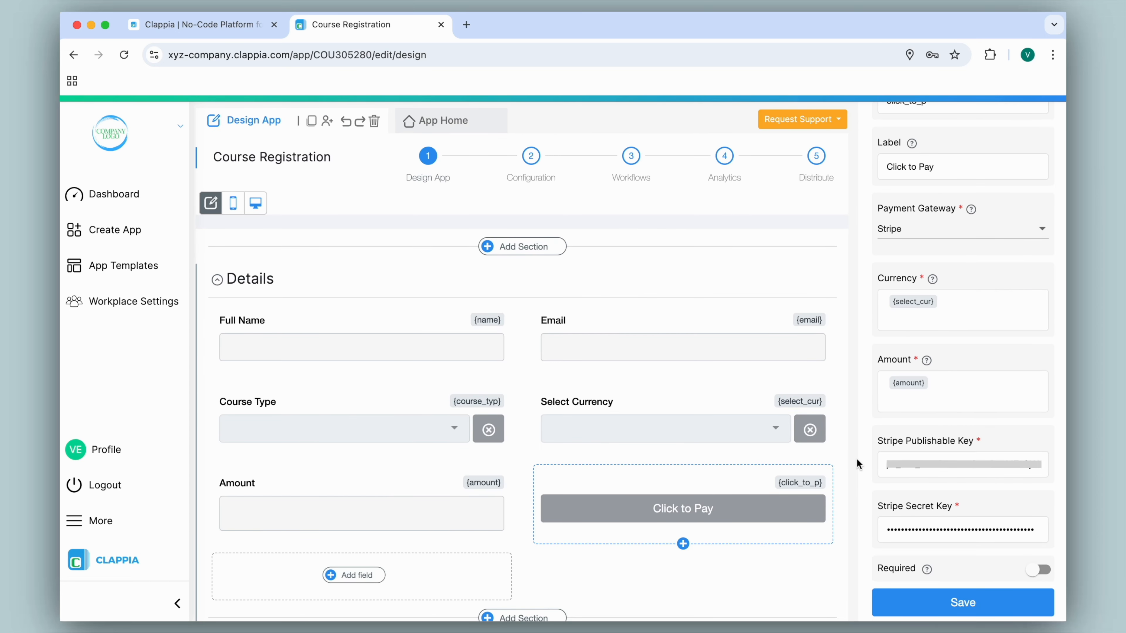
left_click(1037, 569)
left_click(966, 604)
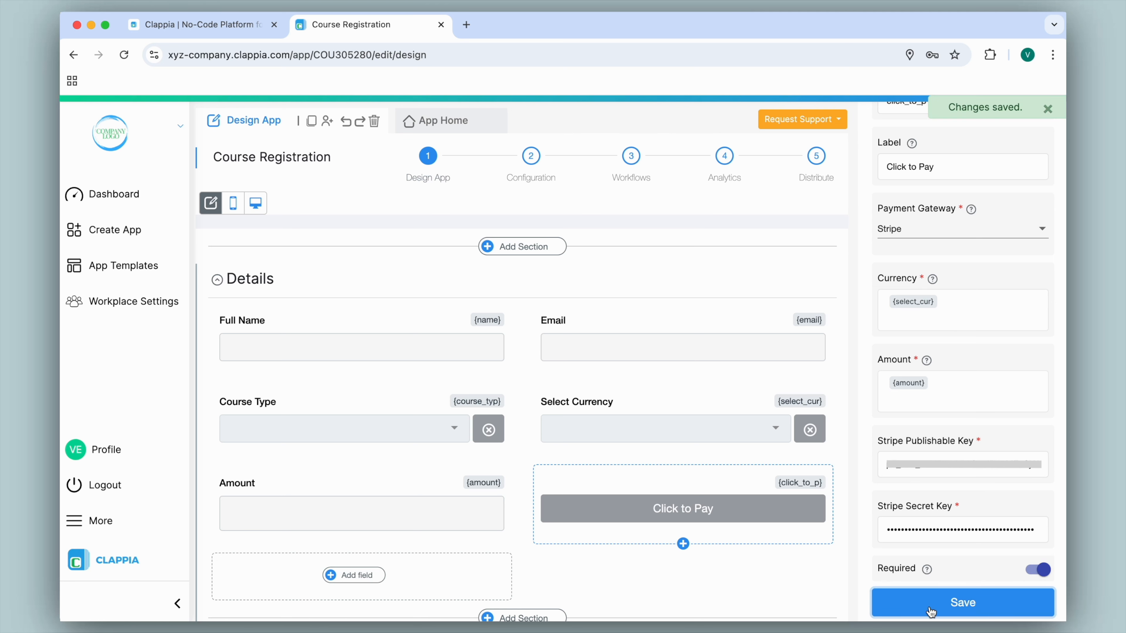
Step: Go to the live form and try to submit it without making the payment
left_click(399, 127)
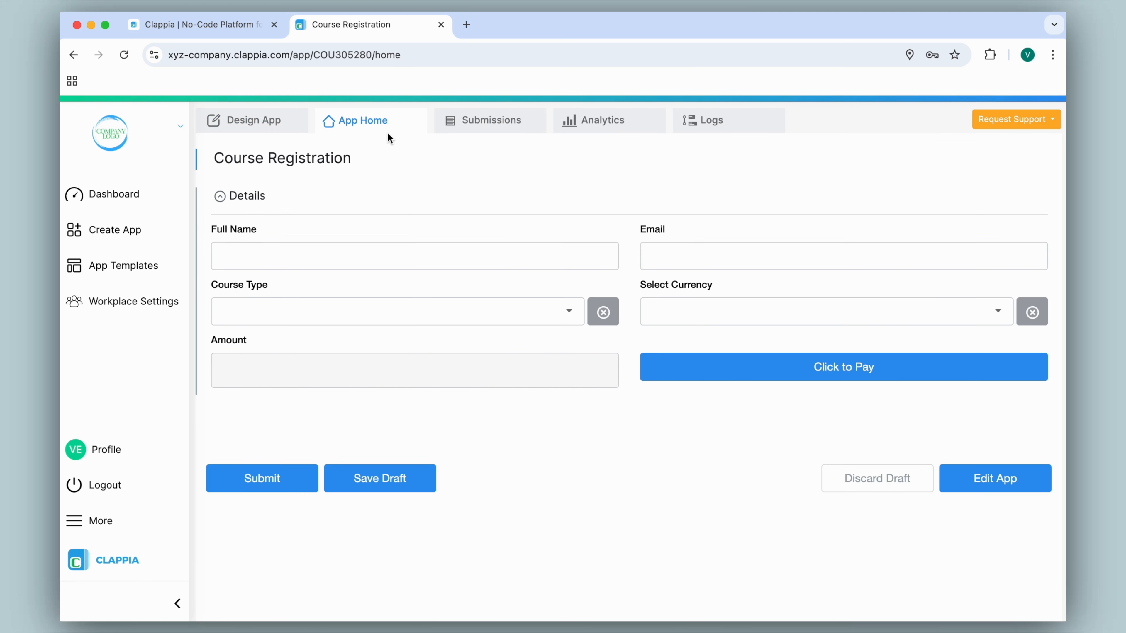
left_click(284, 485)
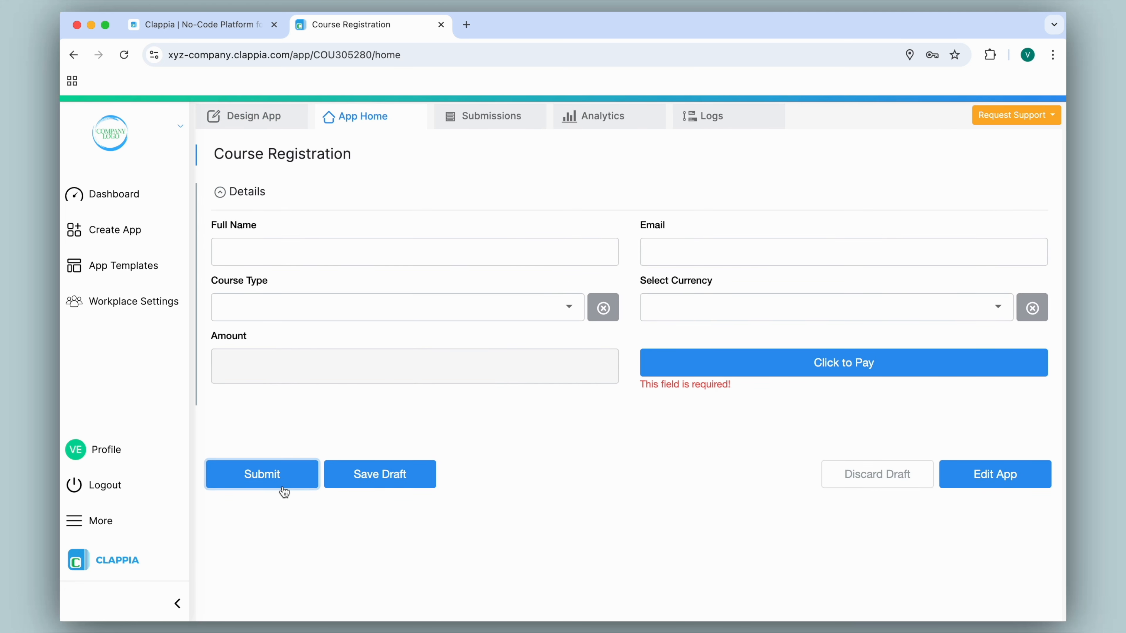